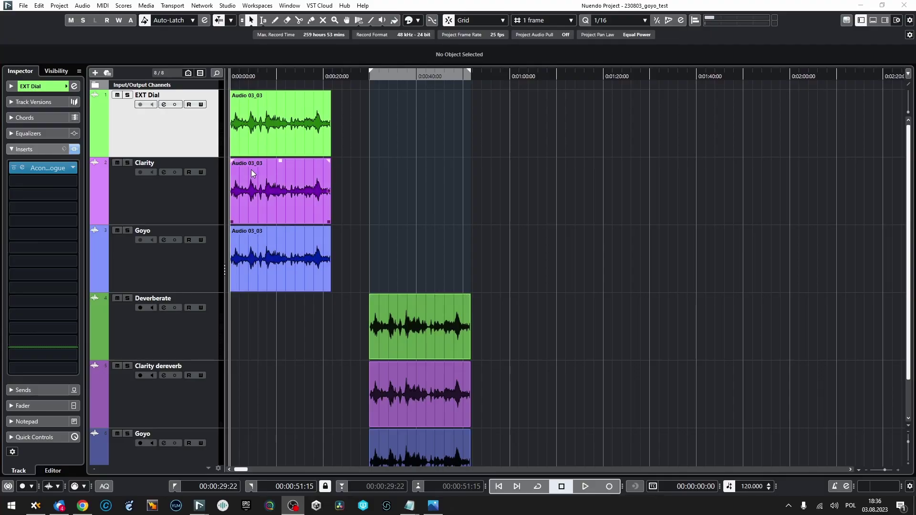
Step: Solo the EXT Dial track and check the settings of its Extract:Dialogue insert, closing the plugin again
key(s)
click(25, 171)
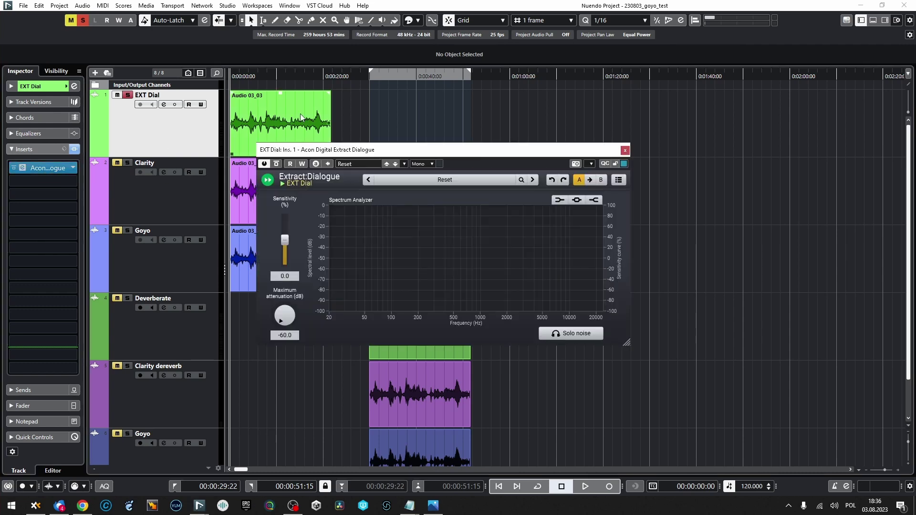
drag(382, 137, 409, 93)
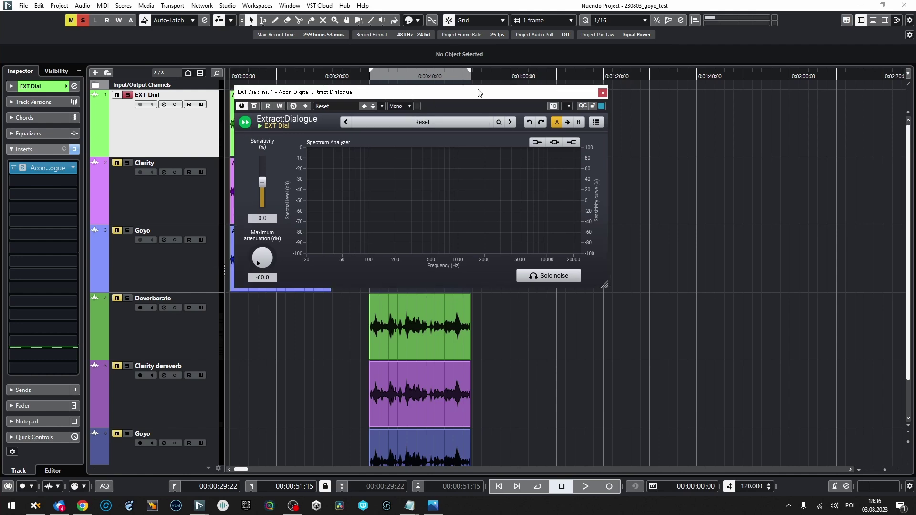
click(602, 93)
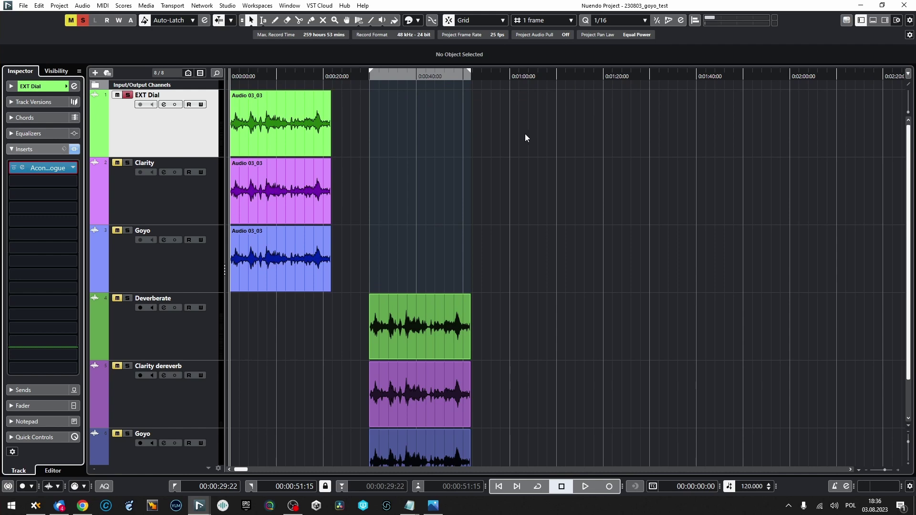
Step: Check the settings of the Clarity Vx Mono insert on the Clarity track
click(184, 194)
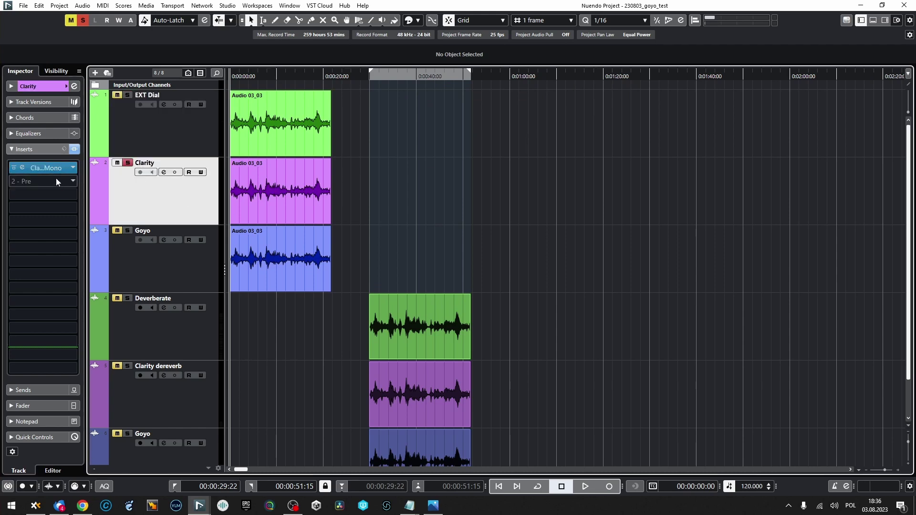
click(21, 168)
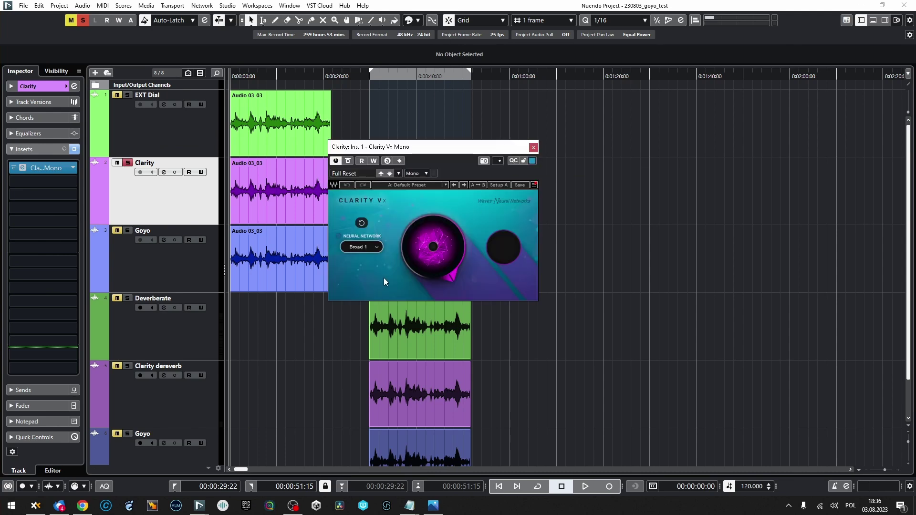
click(533, 148)
Step: Check the Goyo insert's settings on the upper Goyo track and close the plugin
click(166, 270)
click(22, 166)
drag(375, 100, 422, 103)
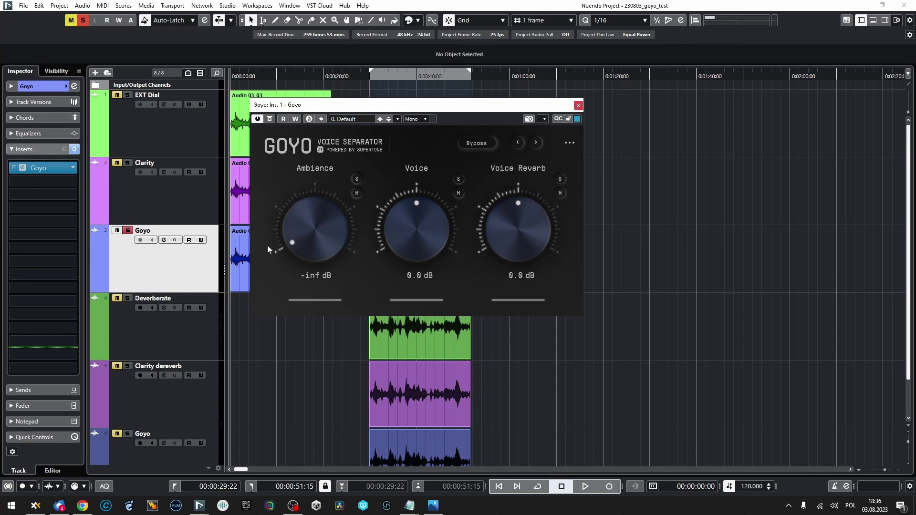
click(579, 105)
Step: Select the clips on the three dereverb tracks and check the DeVerberate 3 insert on the Deverberate track
scroll(536, 197, down, 2)
drag(453, 456, 379, 414)
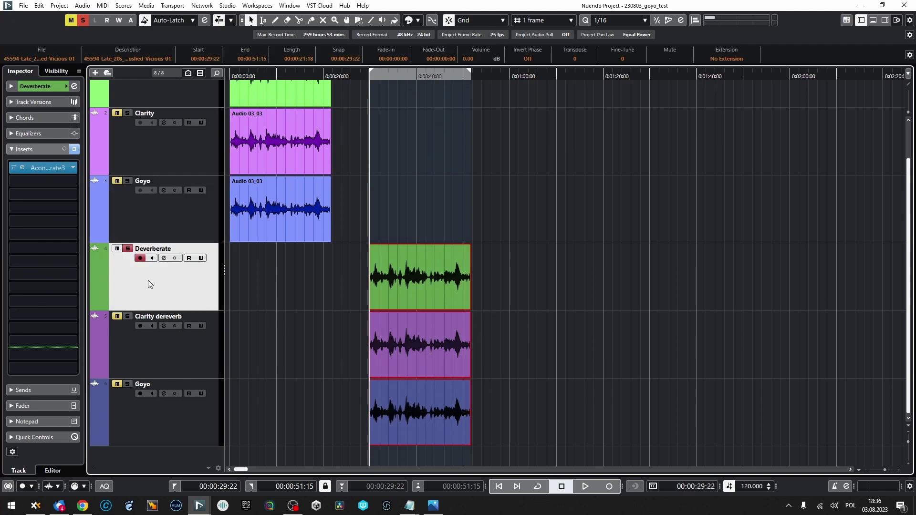
click(33, 167)
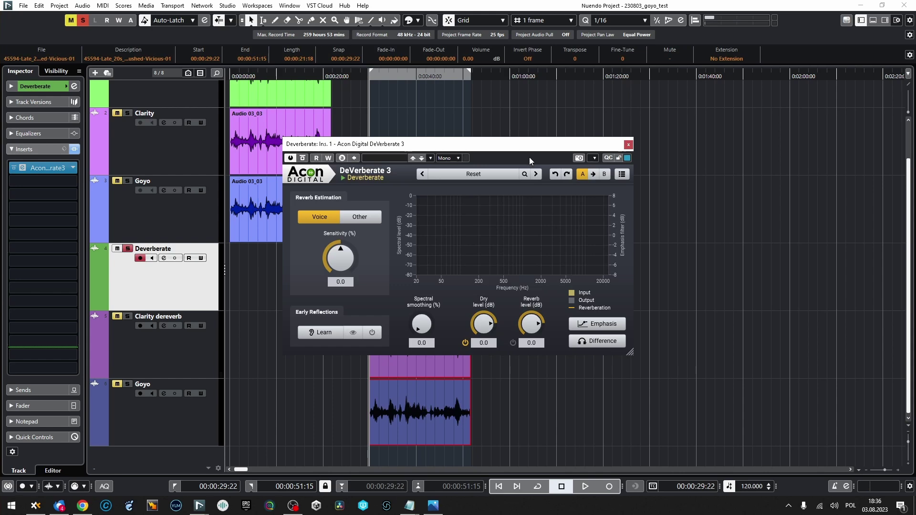
click(629, 145)
Step: Check the insert plugins on the Clarity dereverb track and the lower Goyo track
click(184, 345)
click(36, 170)
click(606, 156)
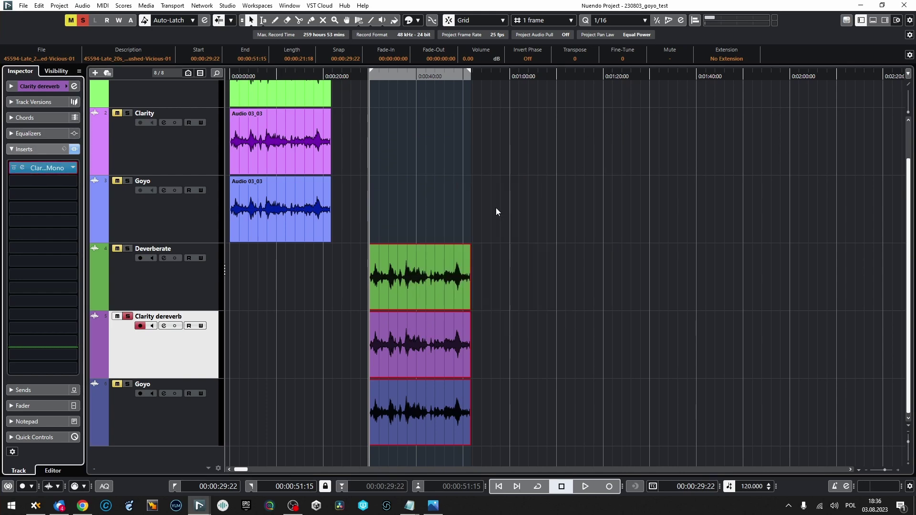
click(173, 411)
click(34, 169)
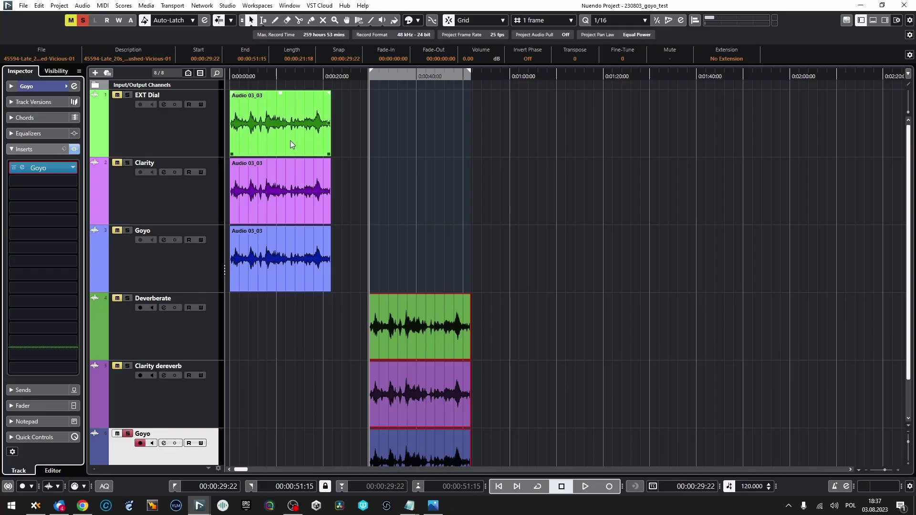
Step: Select the EXT Dial track, clear the clip selection and select the audio clips on all six tracks
click(197, 128)
scroll(450, 252, down, 2)
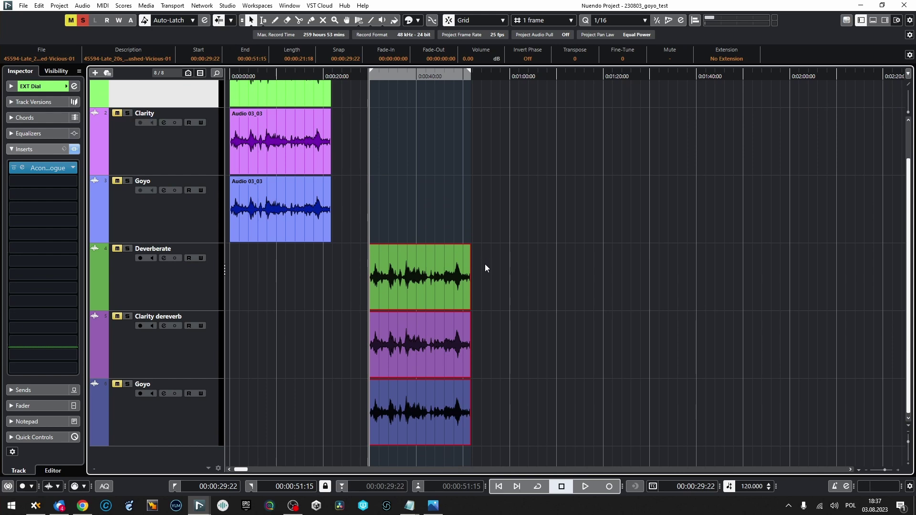
click(531, 249)
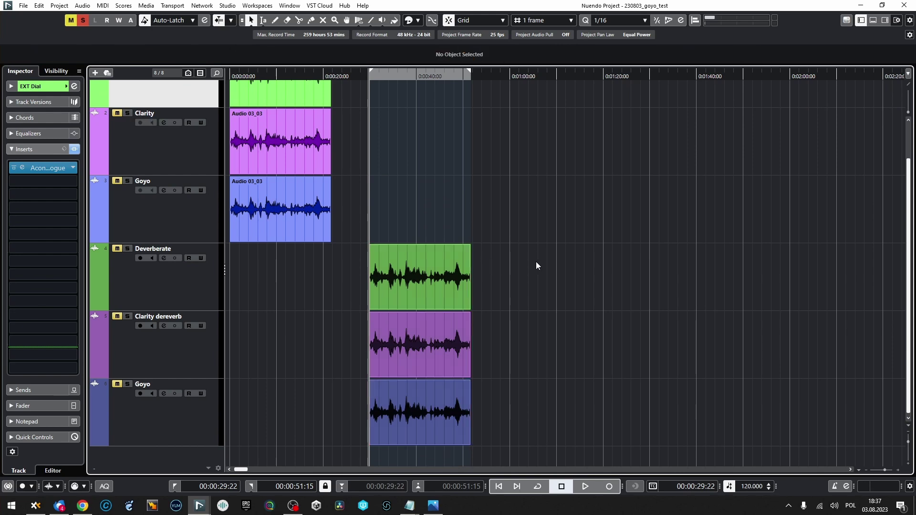
drag(528, 409, 330, 83)
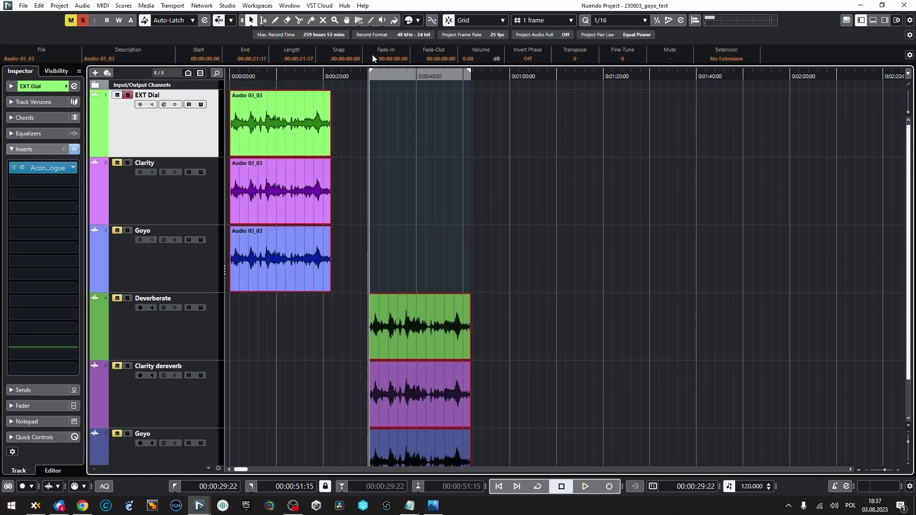
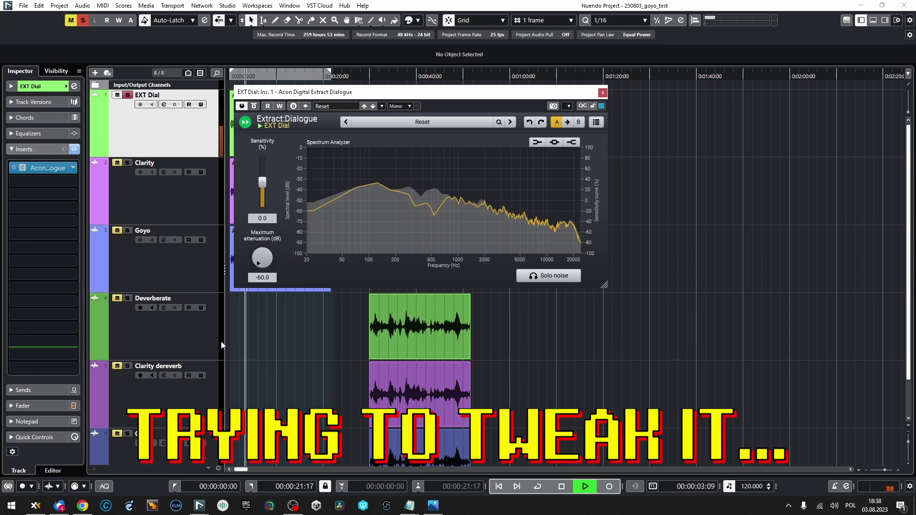
Step: Adjust the Extract:Dialogue sensitivity on the EXT Dial track while auditioning the clip
mouse_move(262, 207)
mouse_down()
mouse_move(262, 47)
mouse_move(257, 193)
mouse_up()
key(Return)
key(space)
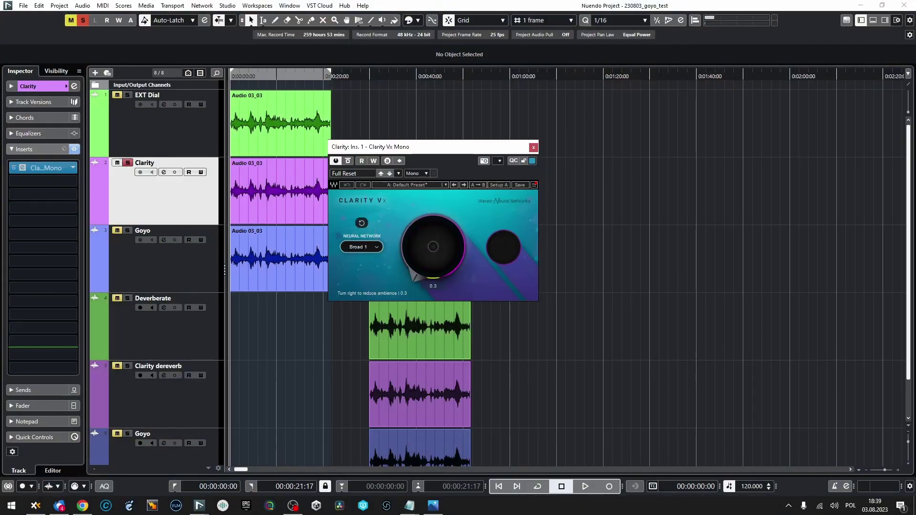
Step: Turn up the ambience reduction in Clarity Vx on the Clarity track and start playback
drag(430, 234, 431, 210)
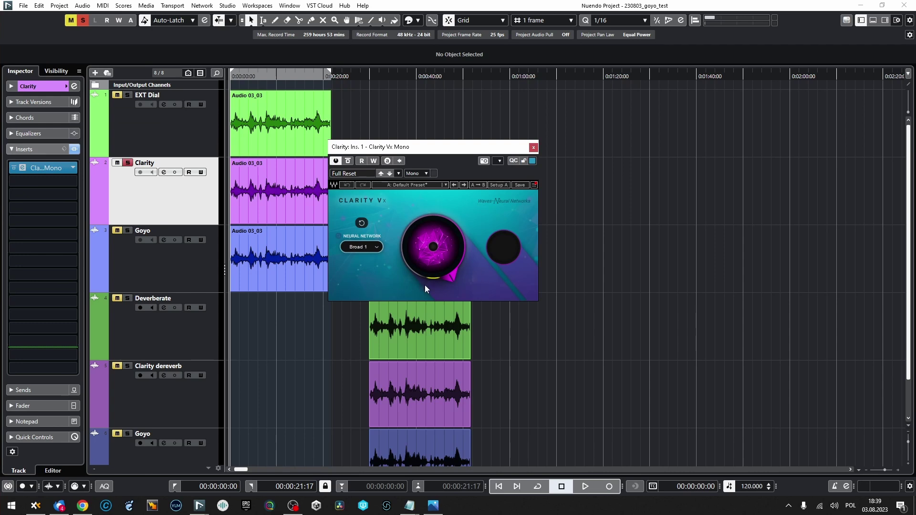
key(space)
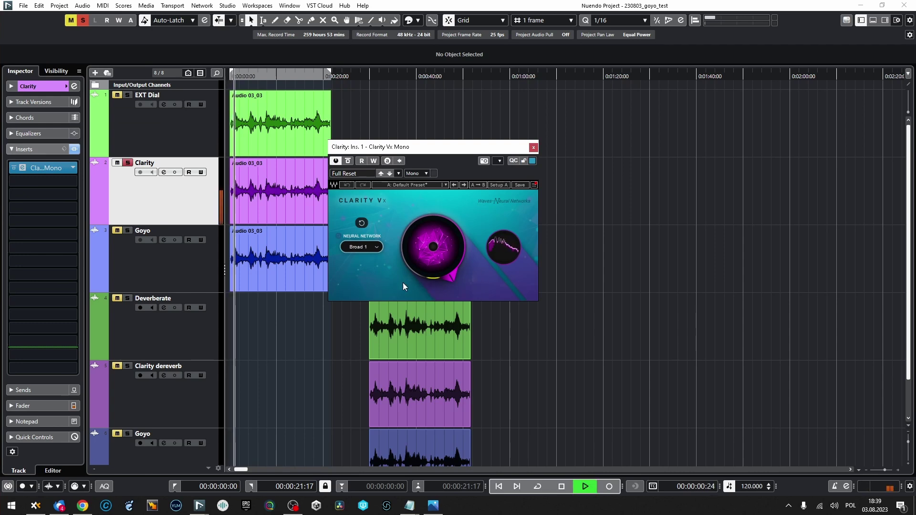
Step: Audition the Clarity Vx neural network Broad 2, then return to Broad 1
scroll(367, 245, down, 1)
key(space)
key(space)
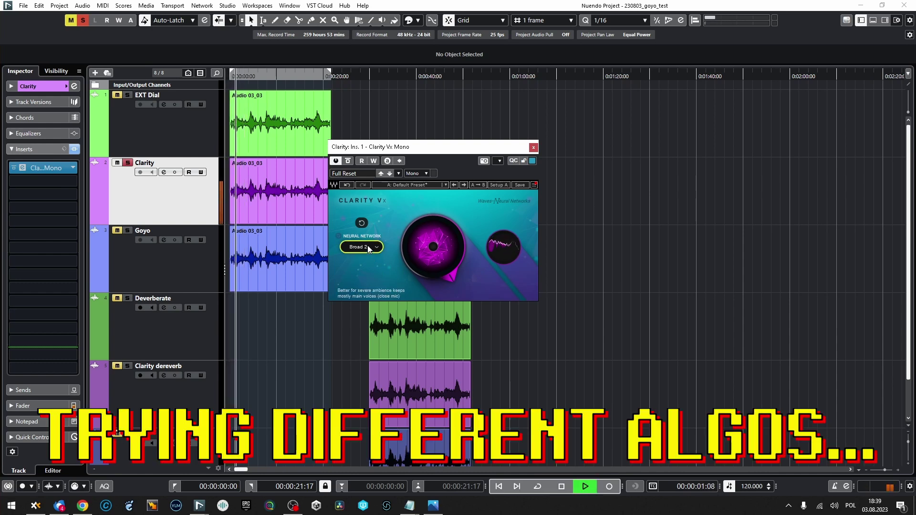
key(space)
scroll(367, 245, up, 1)
key(space)
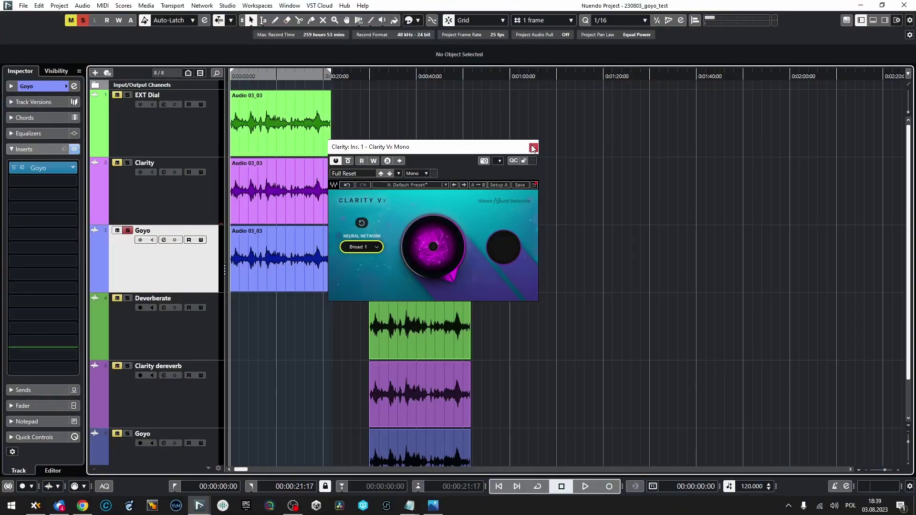
Step: Replace the Clarity Vx window with the upper Goyo track's plugin and lower its Ambience level during playback
click(534, 147)
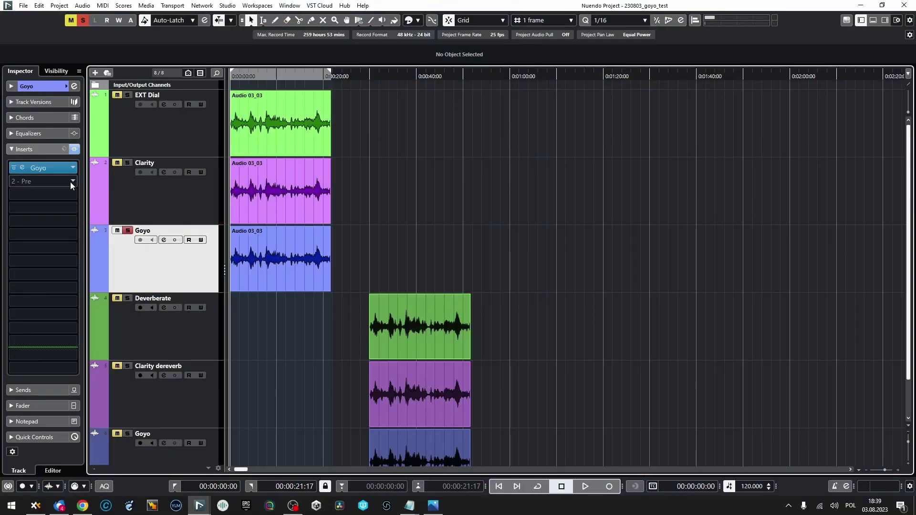
click(27, 167)
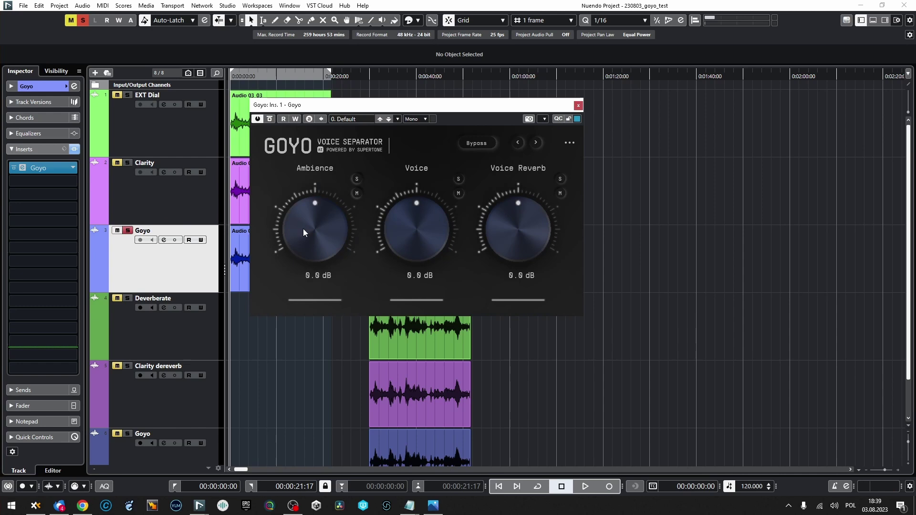
key(space)
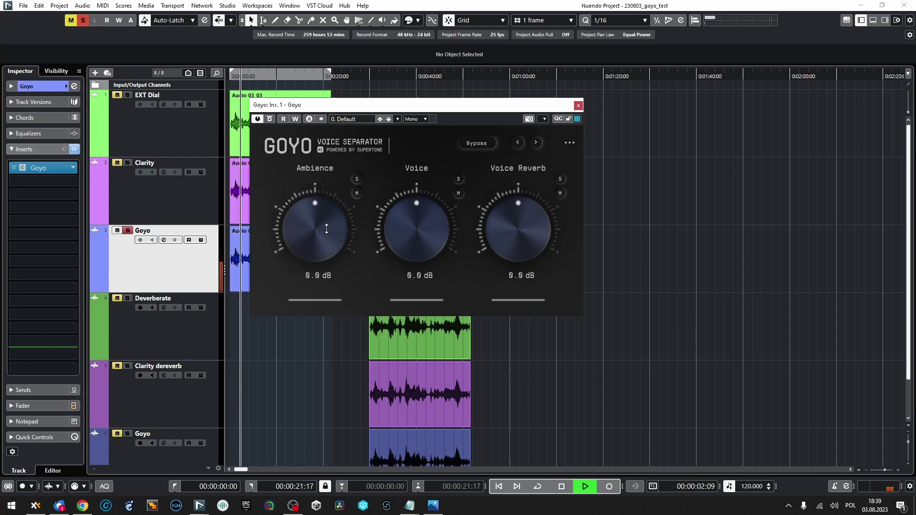
drag(327, 228, 316, 270)
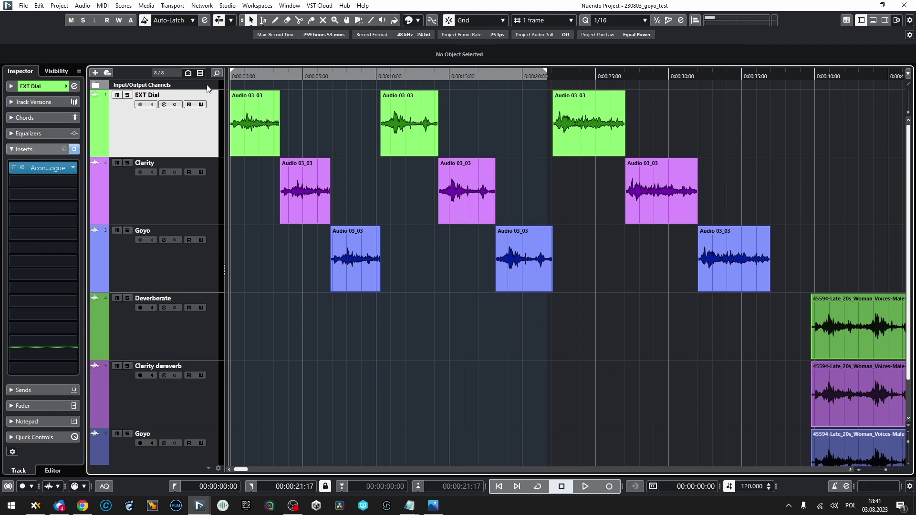
Step: Play through the alternating EXT Dial, Clarity and Goyo clips to compare the noise reduction
key(space)
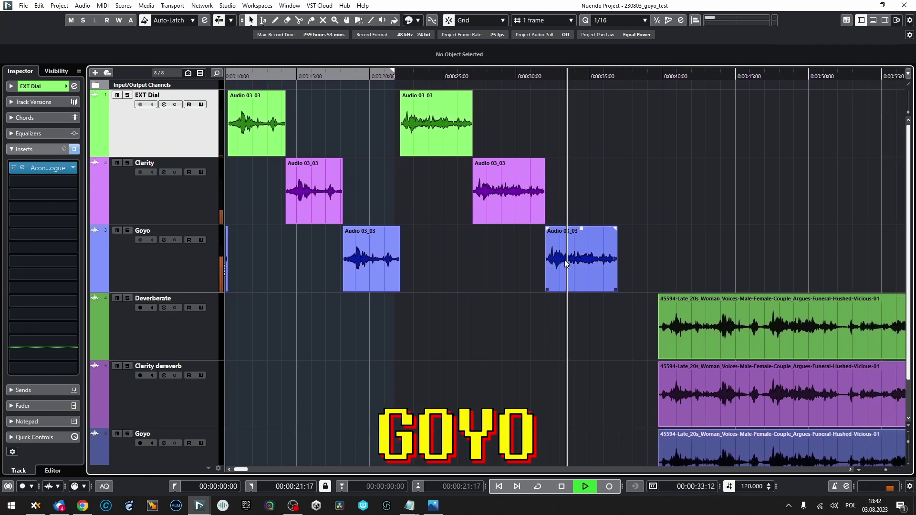
key(g)
key(g)
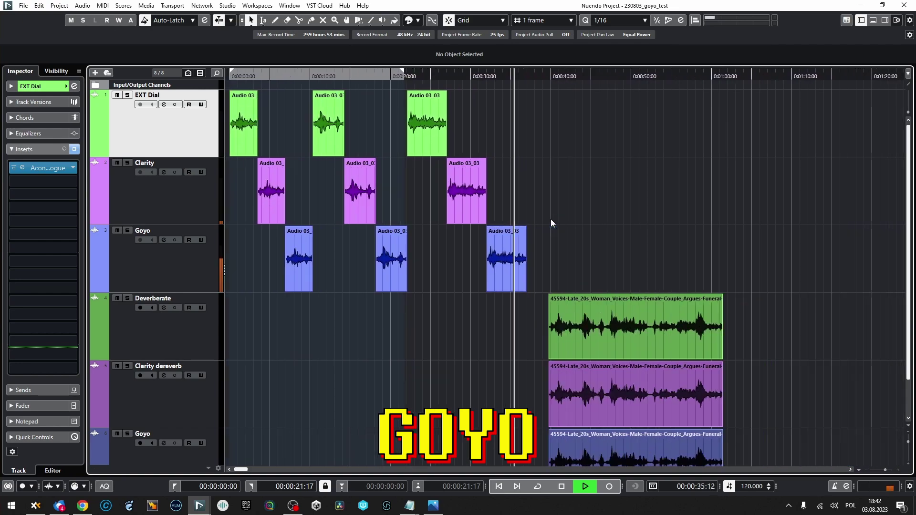
key(g)
key(space)
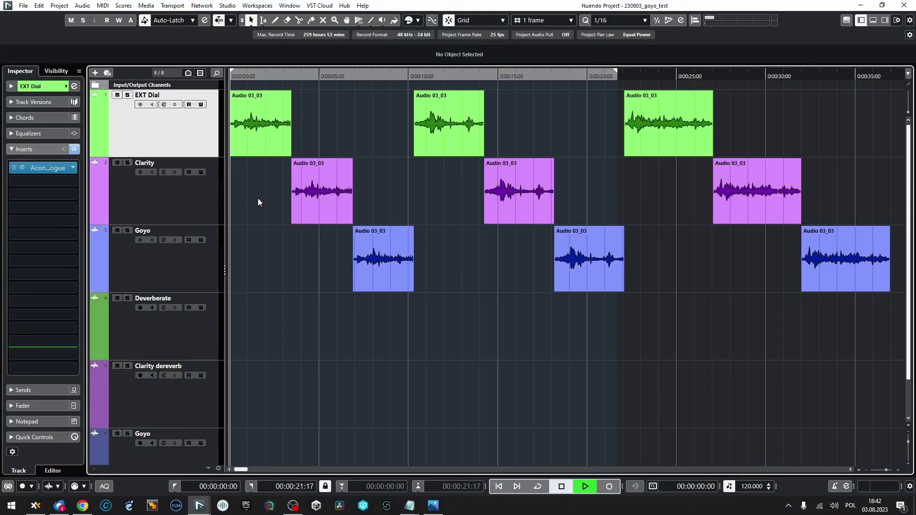
Step: Audition the first EXT Dial clip against the first Clarity clip
key(space)
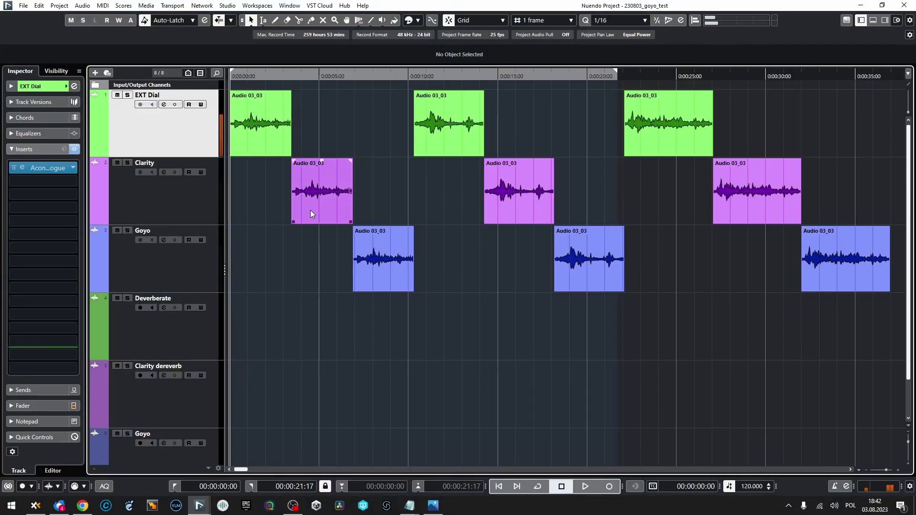
click(311, 213)
key(space)
click(276, 139)
click(319, 192)
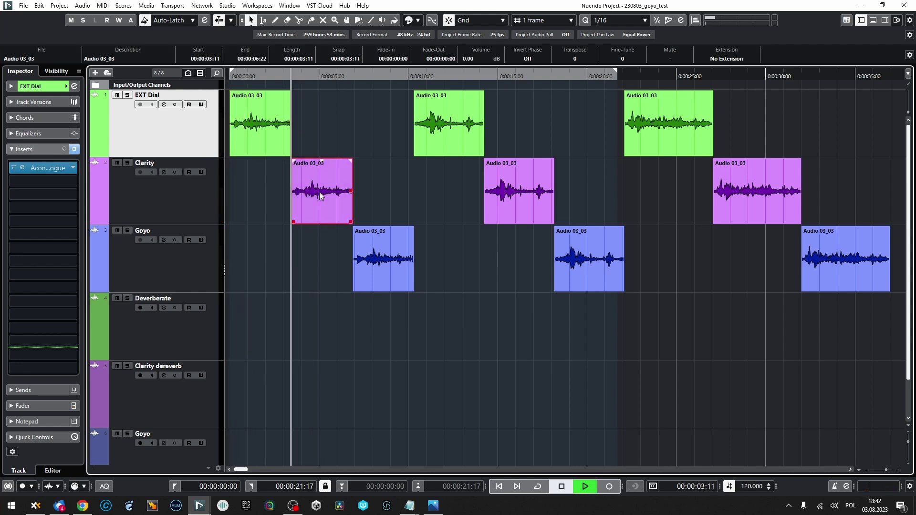
click(303, 262)
key(g)
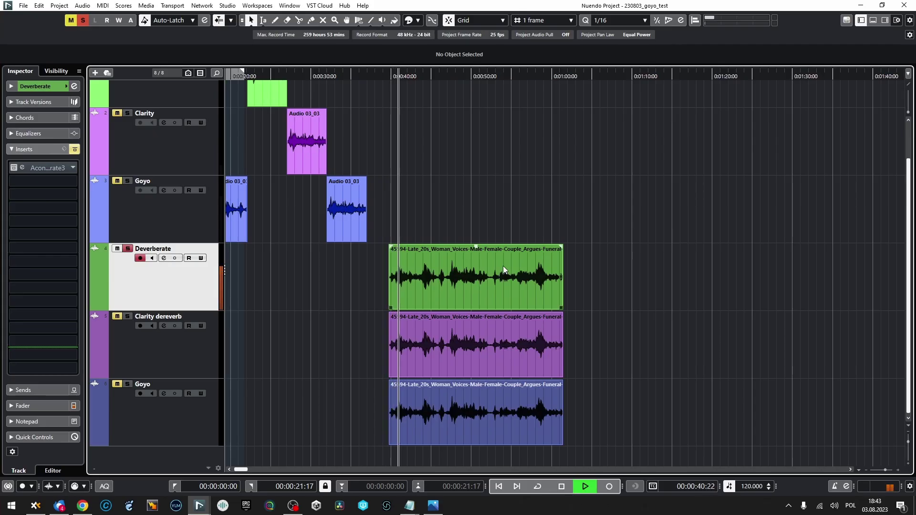
Step: Listen to the Deverberate track's clip with its inserts bypassed
scroll(472, 265, left, 5)
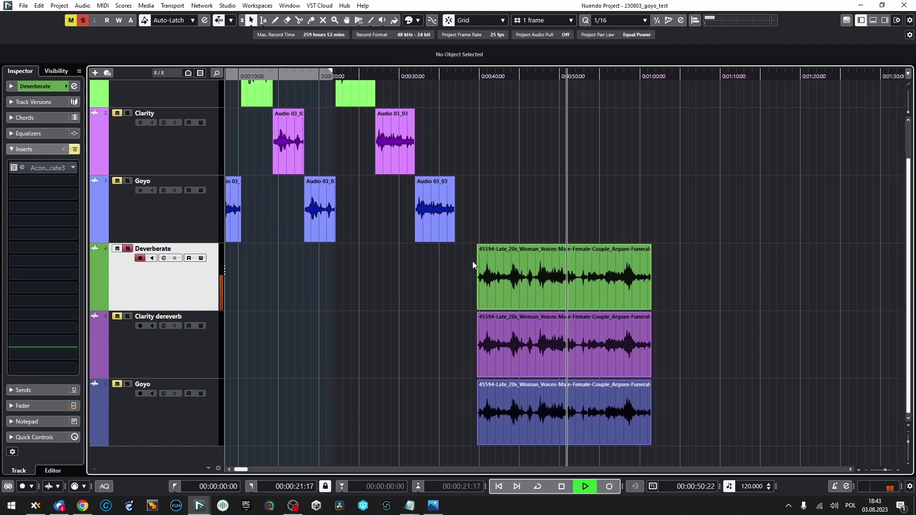
key(space)
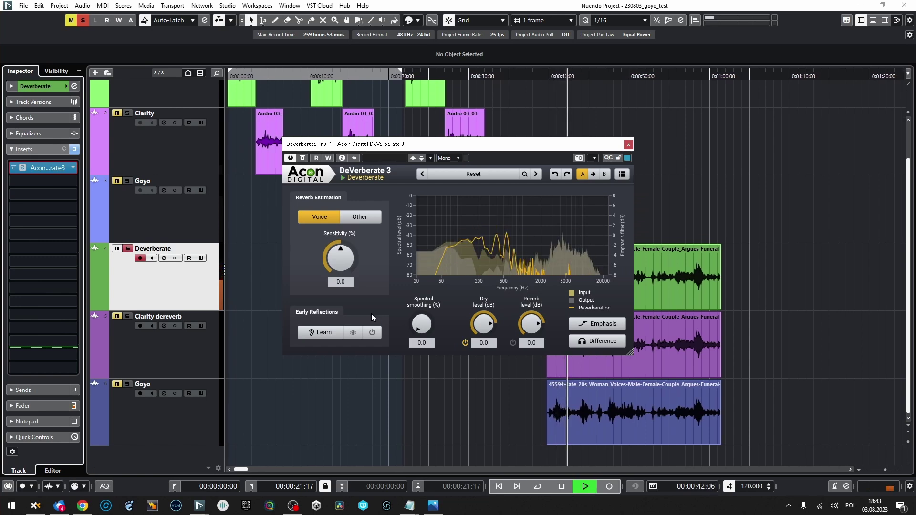
Step: Try a DeVerberate 3 sensitivity of 66.4% on the Deverberate track, then set it to 0
mouse_move(340, 282)
mouse_down()
mouse_move(353, 183)
mouse_move(365, 229)
mouse_move(337, 284)
mouse_up()
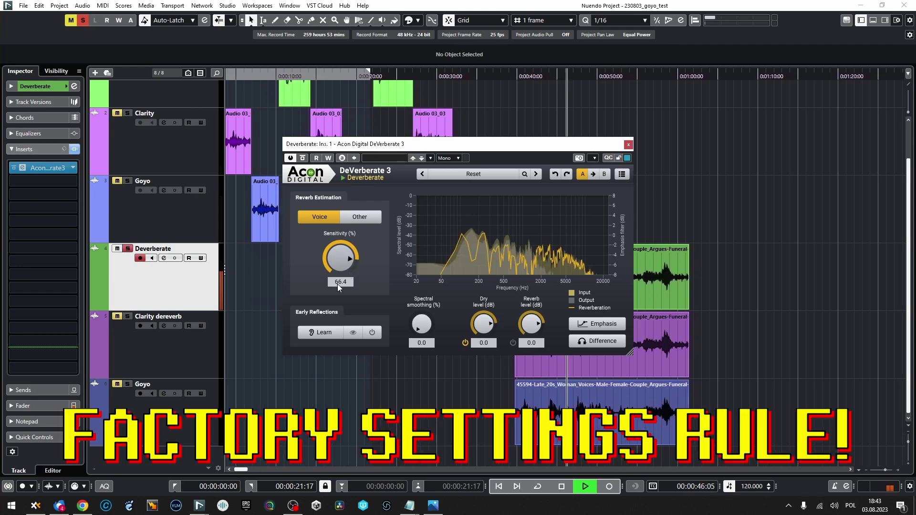
double_click(336, 282)
text(0)
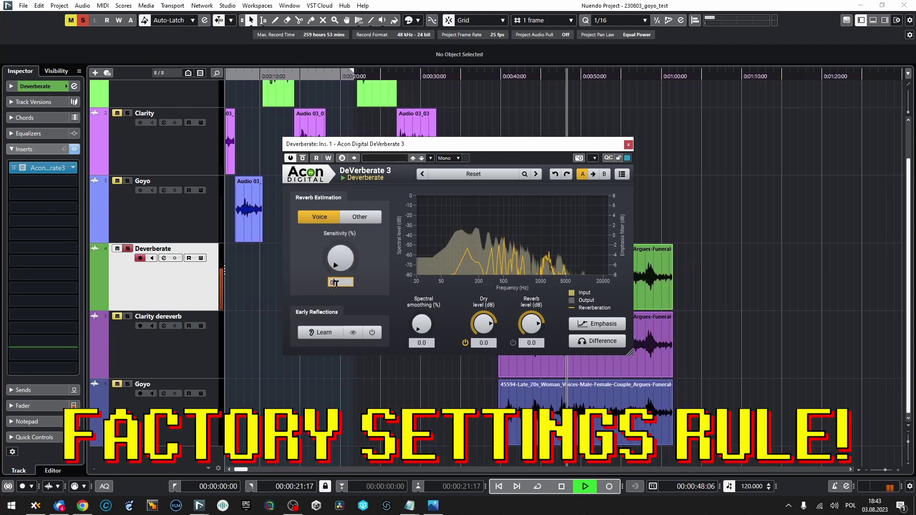
key(Return)
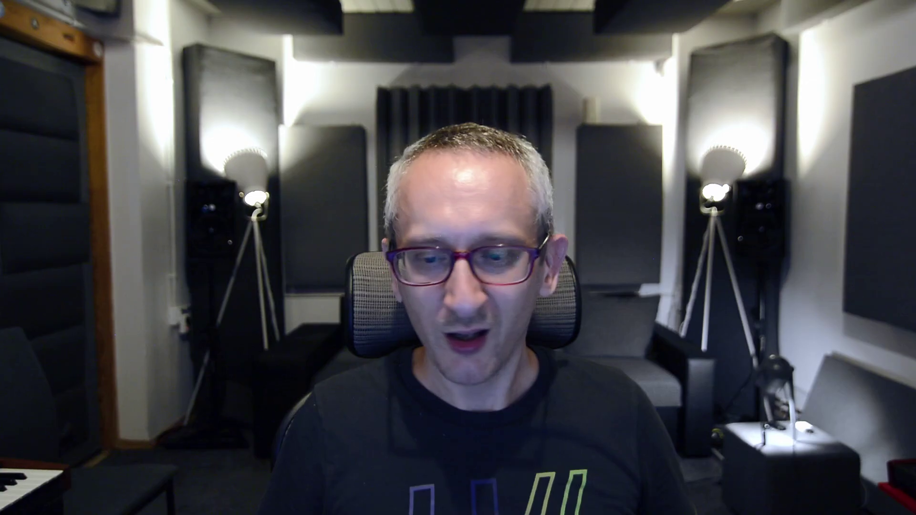
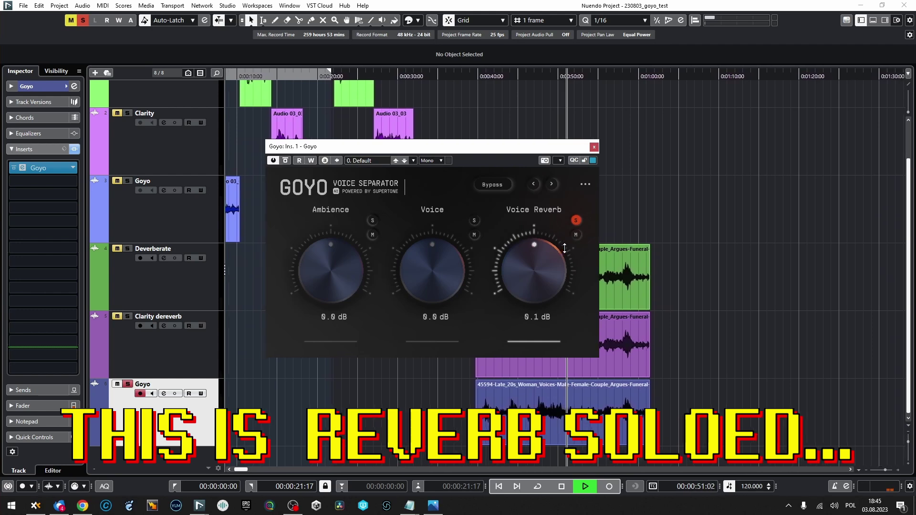
Step: Lower Goyo's Voice Reverb to -inf dB on the lower Goyo track, unsolo that band and restart playback
drag(565, 248, 564, 305)
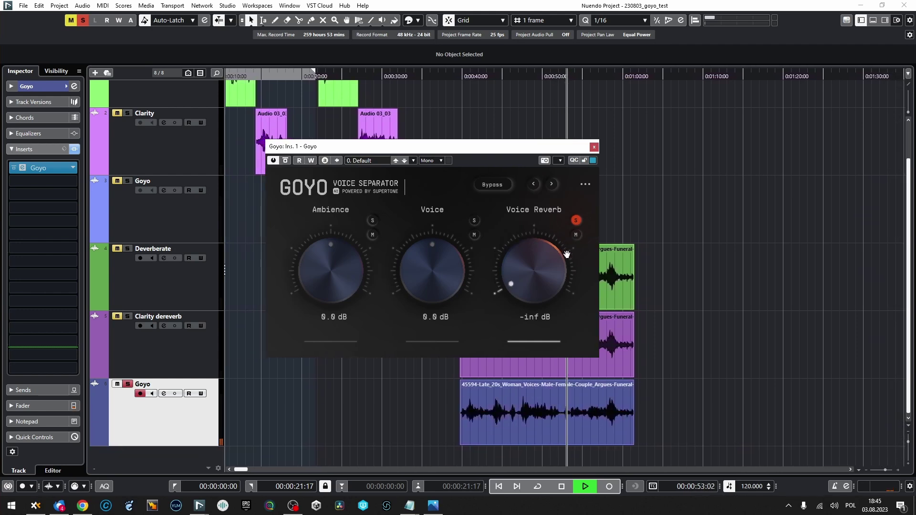
click(575, 221)
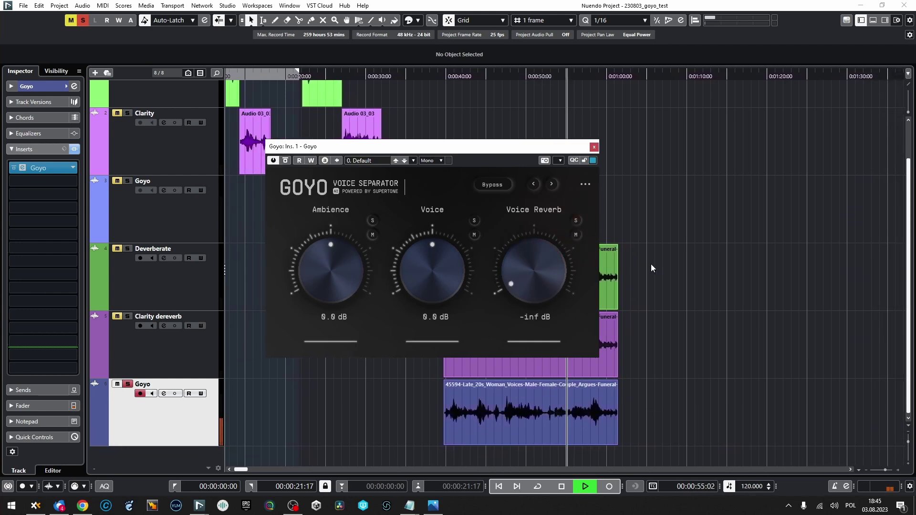
key(space)
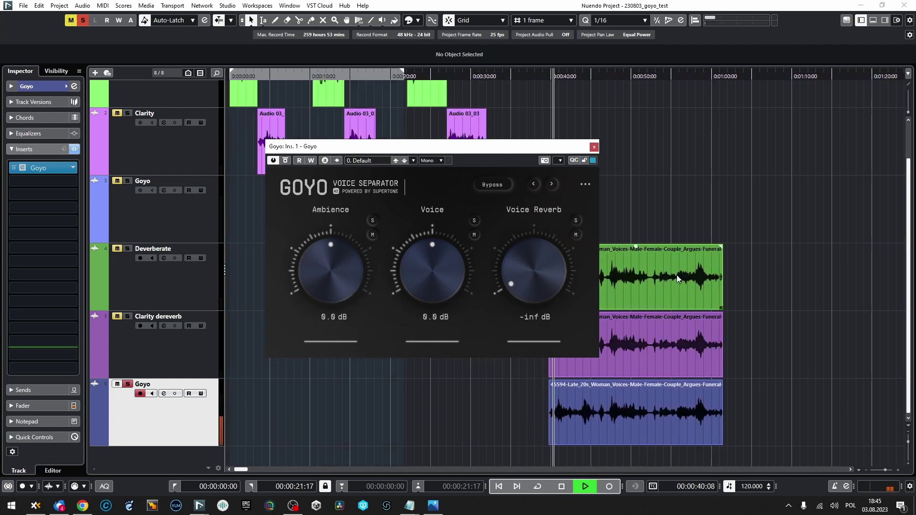